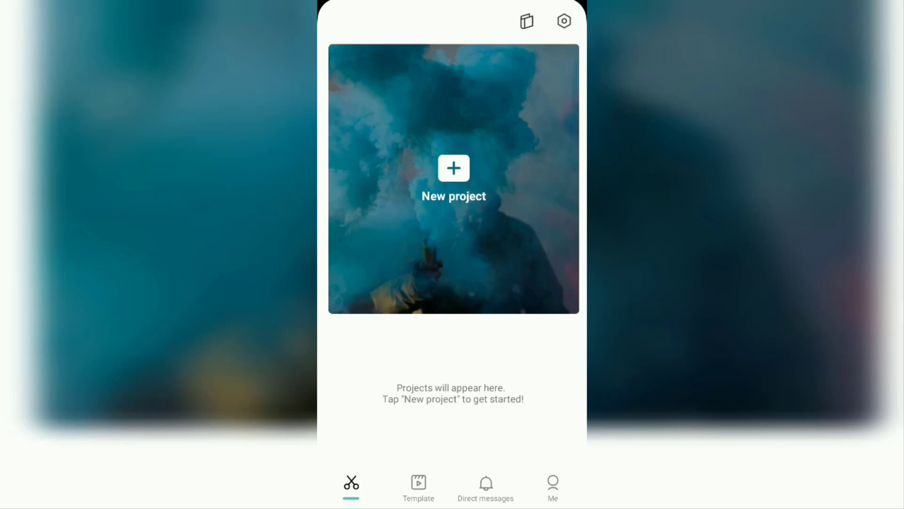
Start a new project and add the 00:10 badminton court video from Albums > Videos.
click(453, 167)
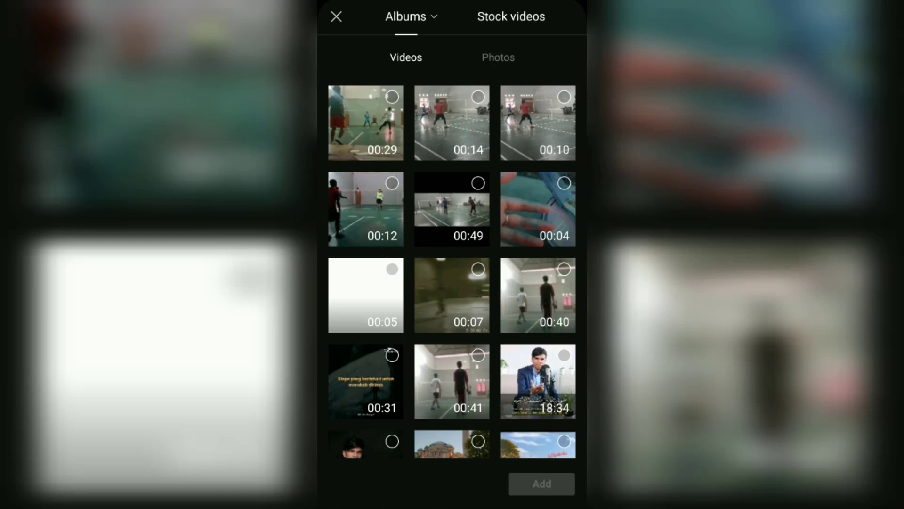
click(564, 97)
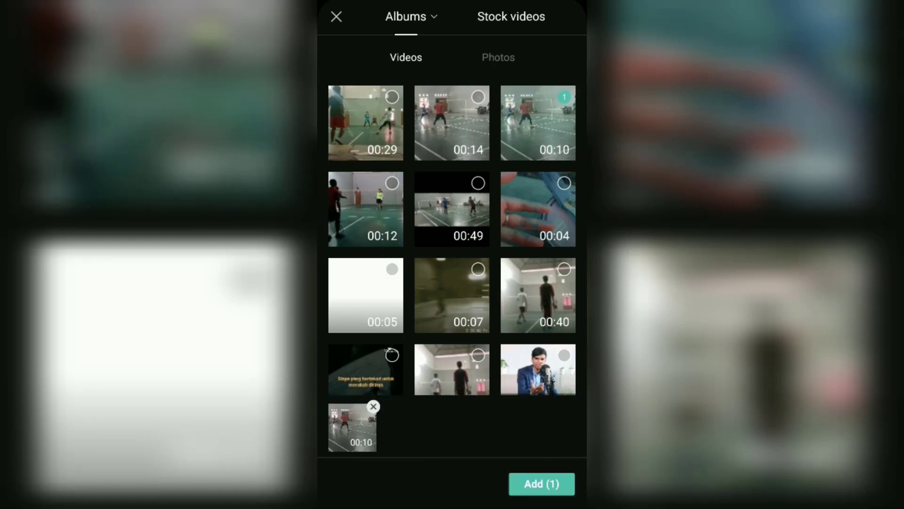
click(542, 484)
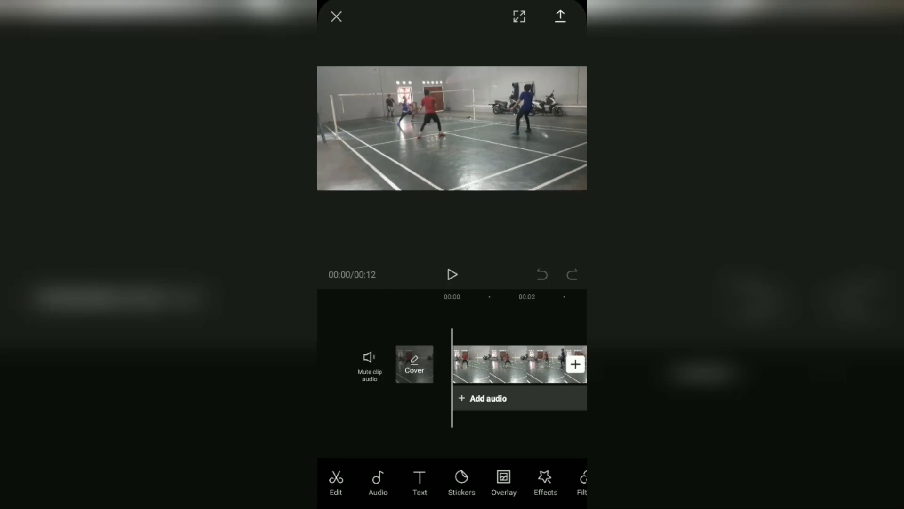
Mute the badminton clip by setting its volume to 0.
click(510, 365)
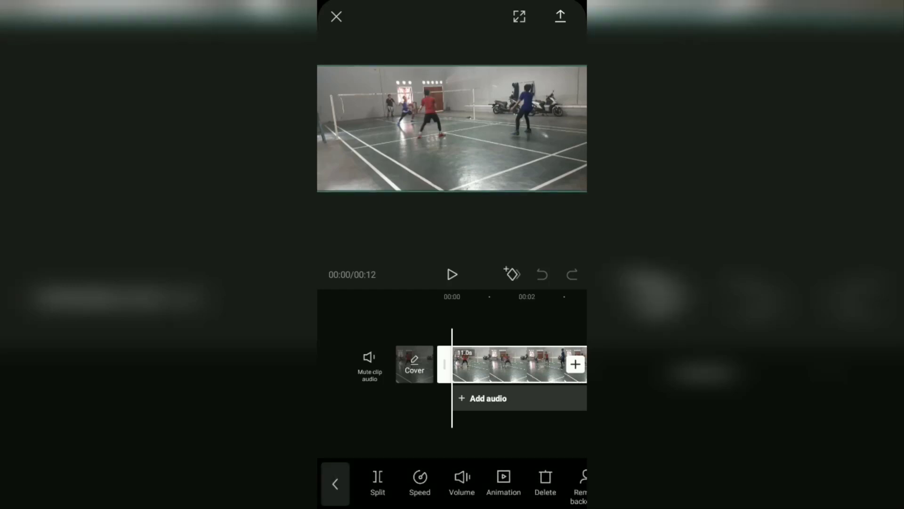
click(462, 481)
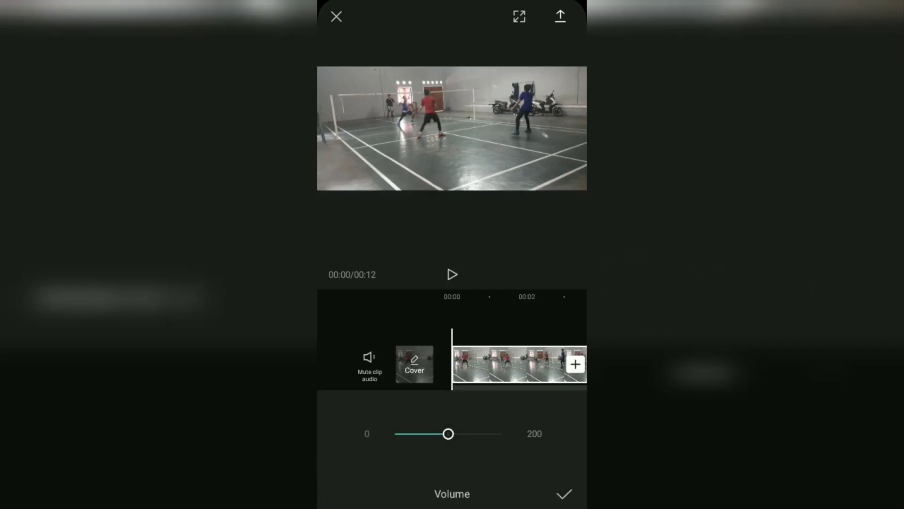
drag(448, 434, 362, 483)
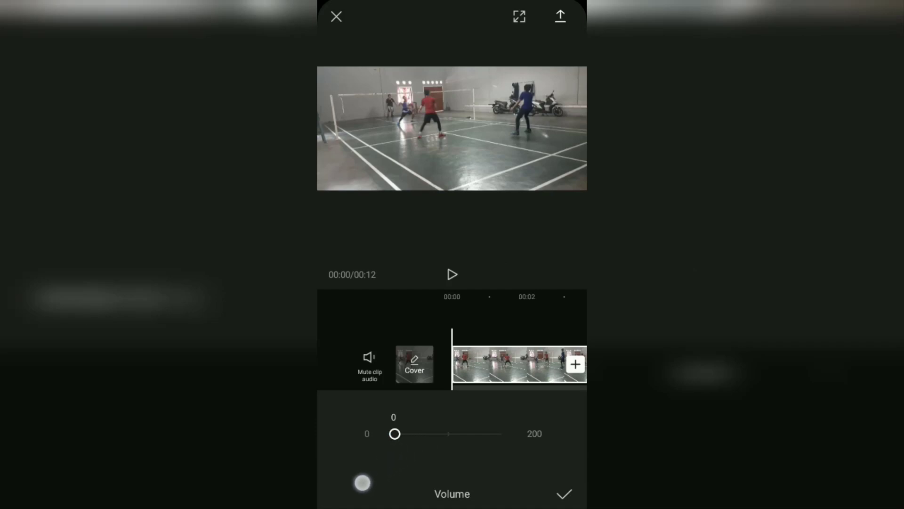
click(564, 494)
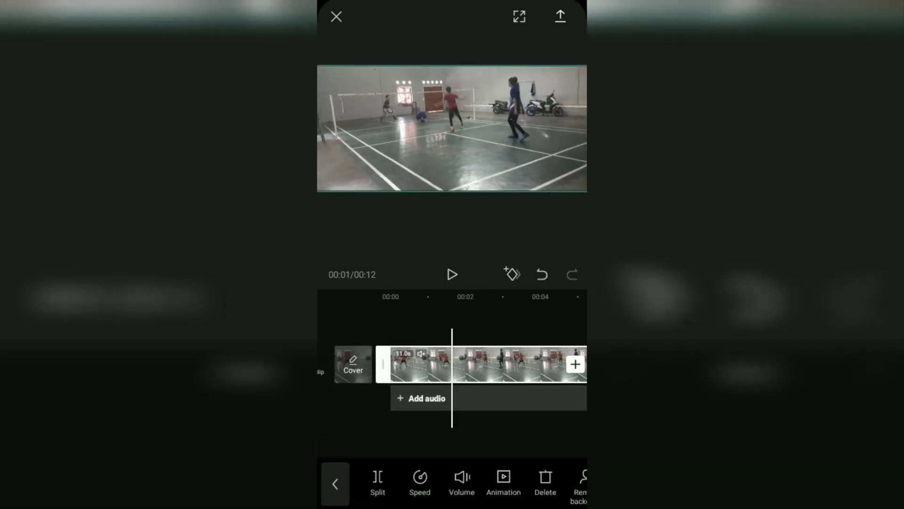
drag(488, 364, 450, 364)
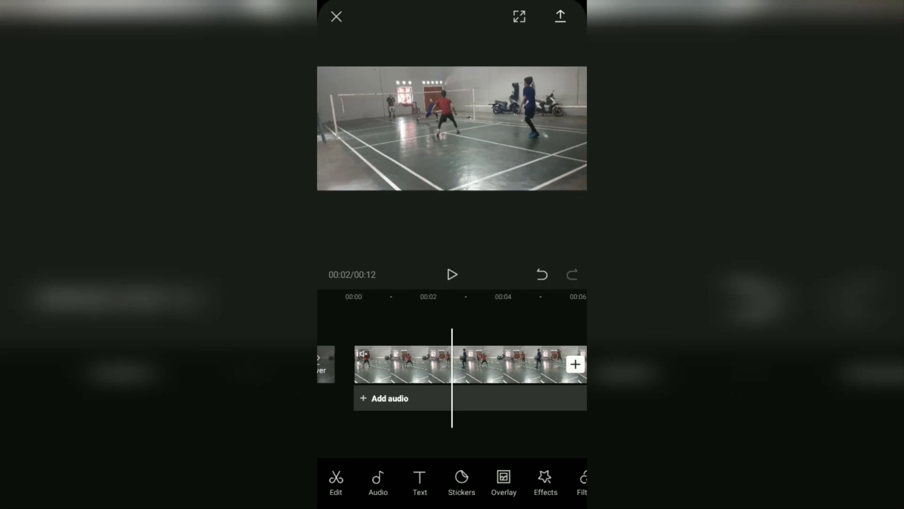
drag(467, 364, 562, 362)
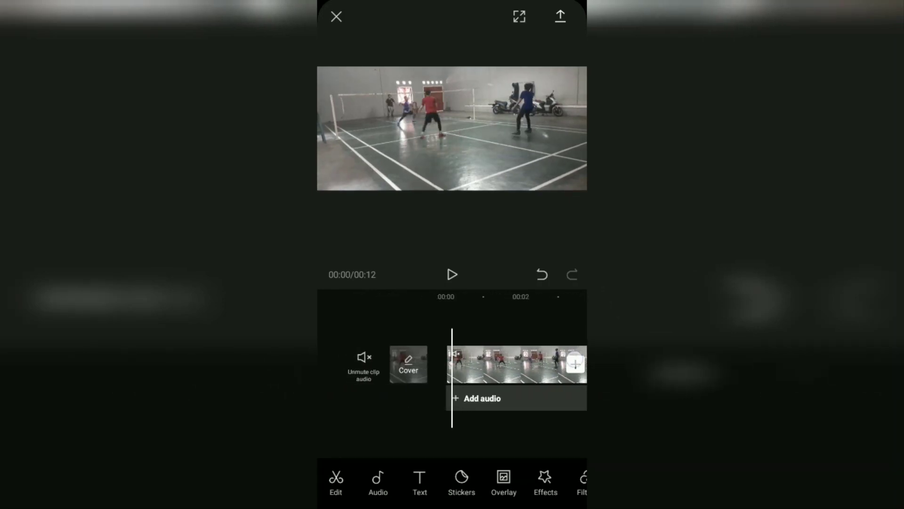
drag(561, 361, 468, 384)
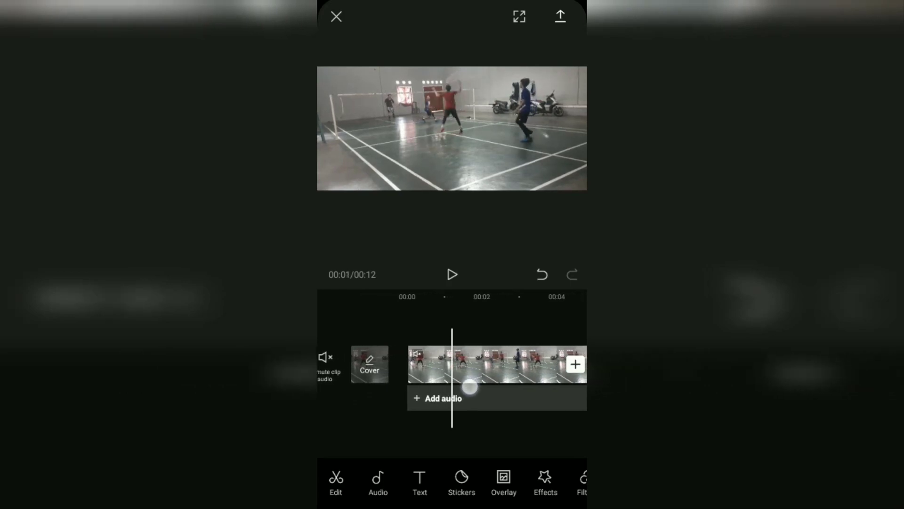
Split the badminton clip at two points to isolate a 1.5-second middle section.
click(468, 374)
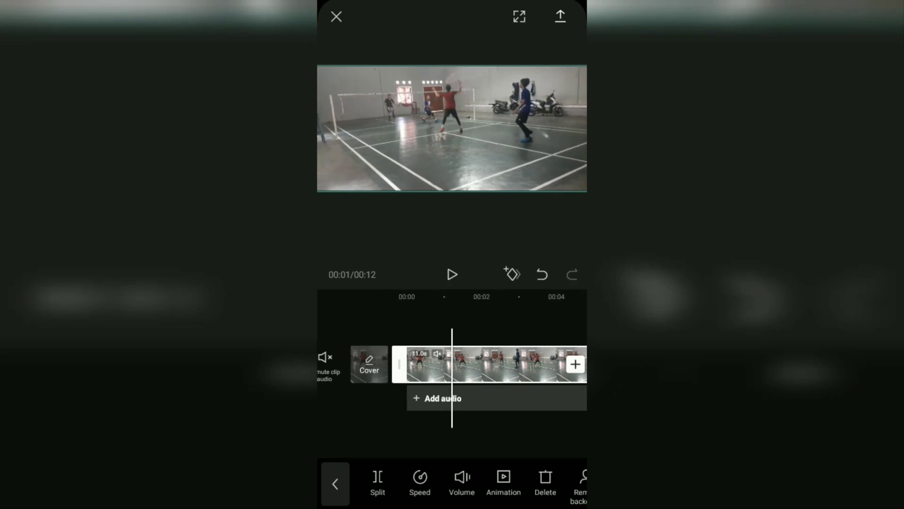
click(377, 484)
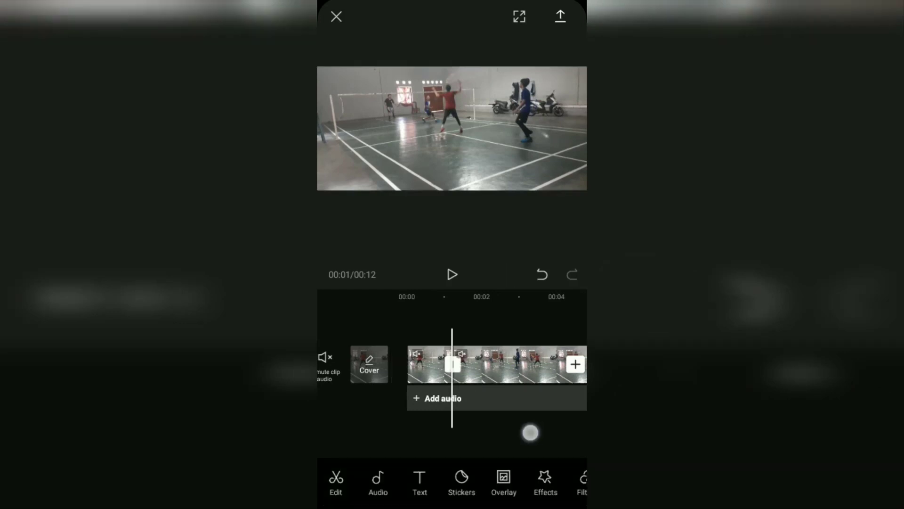
mouse_move(531, 431)
mouse_down()
mouse_move(481, 432)
mouse_move(473, 440)
mouse_up()
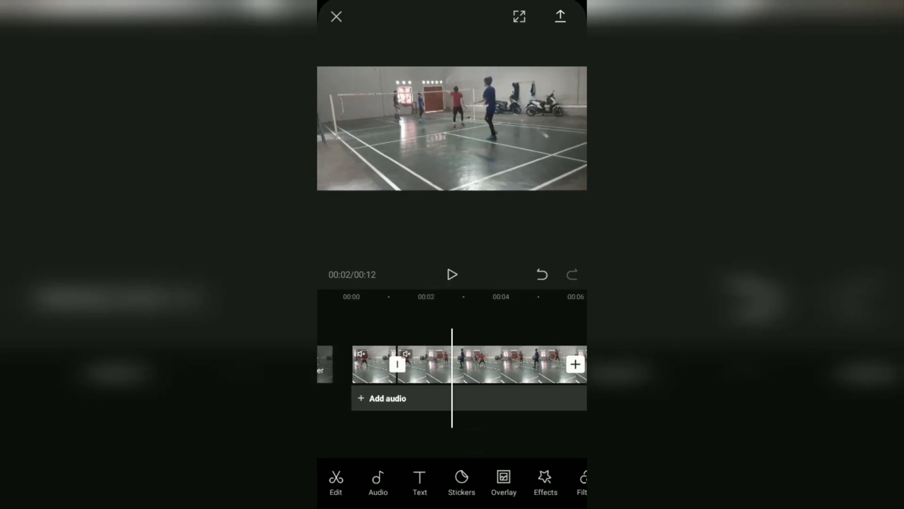
click(508, 374)
click(378, 484)
drag(496, 443, 530, 443)
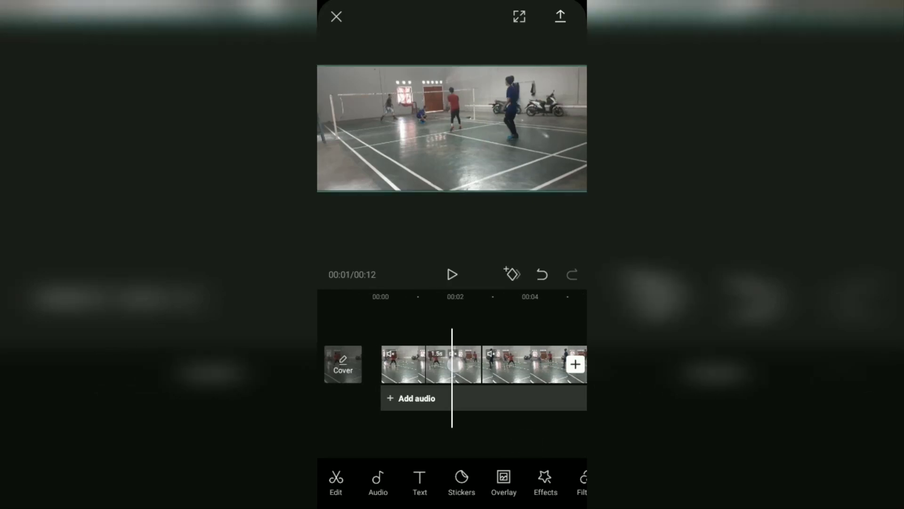
Set the 1.5-second middle section to a constant 0.3x speed, making the video 16 seconds.
click(456, 366)
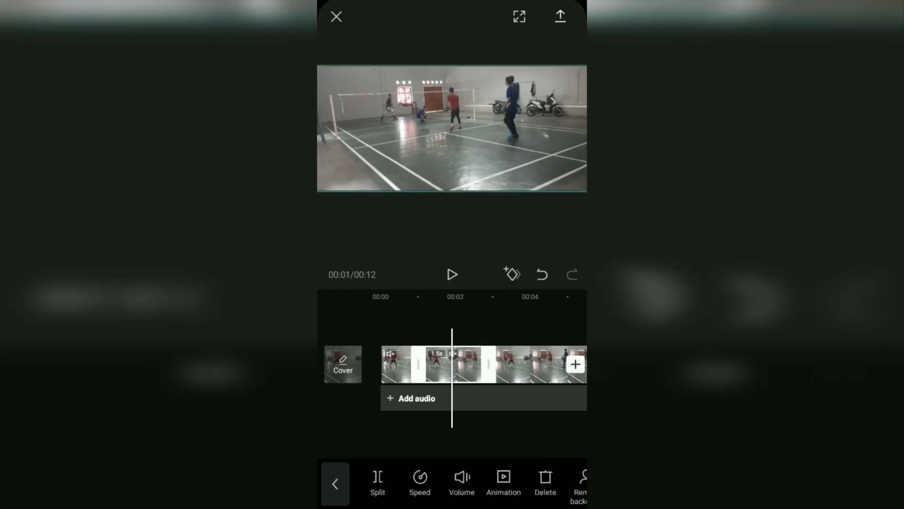
click(420, 480)
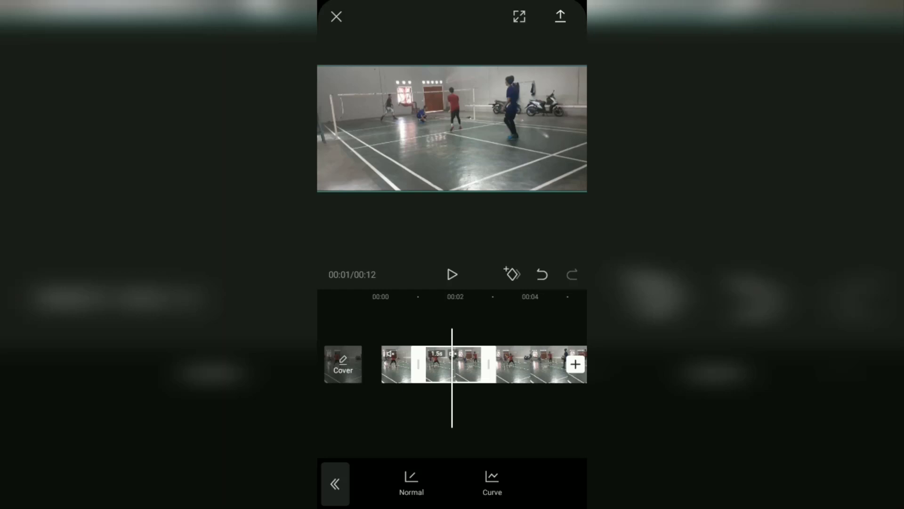
click(411, 483)
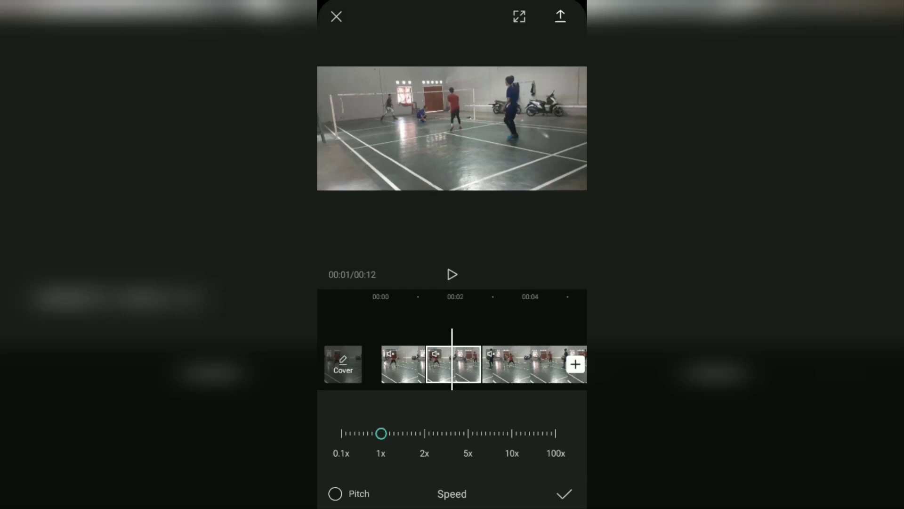
drag(381, 434, 353, 436)
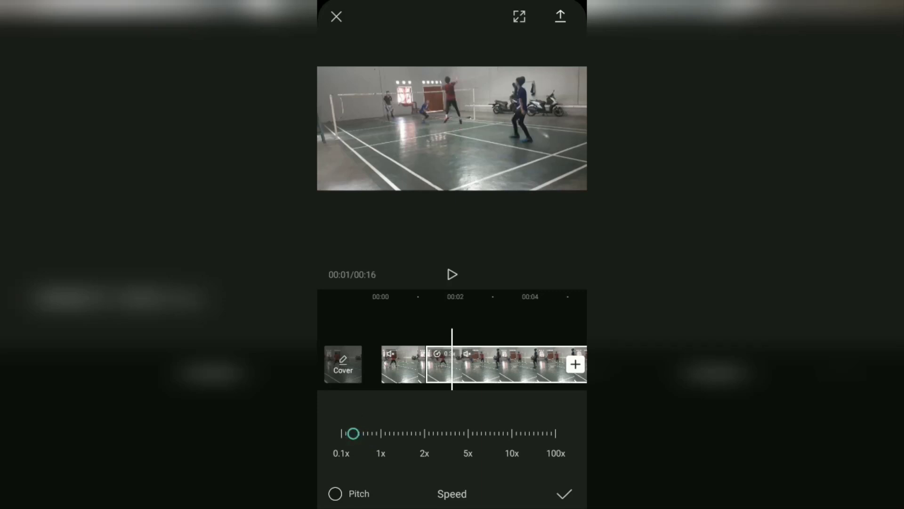
click(565, 493)
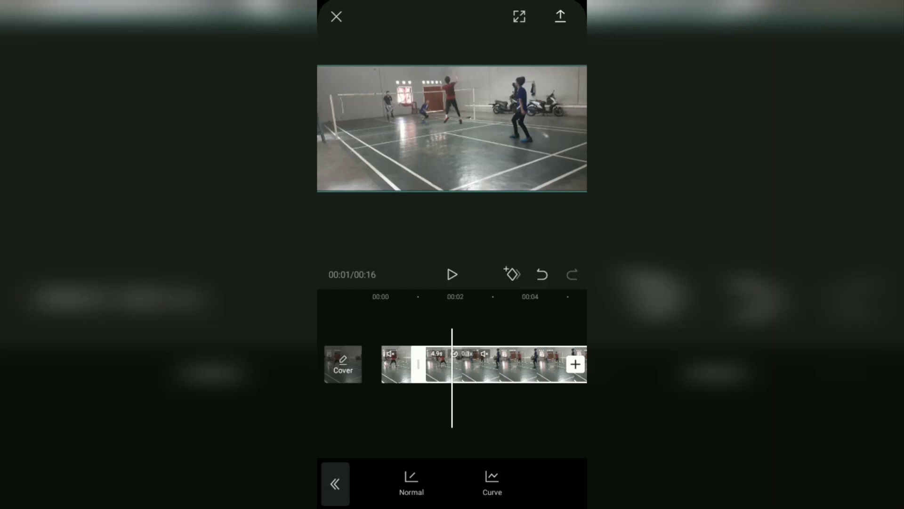
click(404, 424)
drag(420, 438, 493, 439)
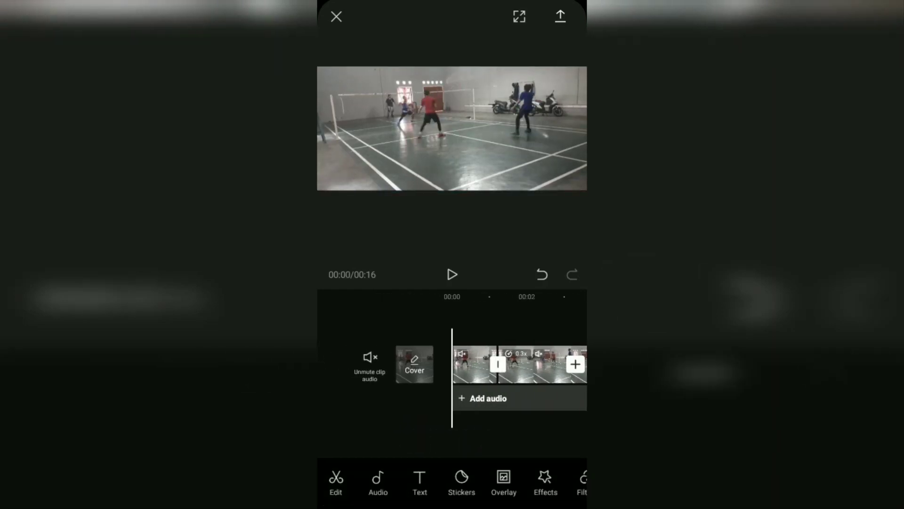
Preview the slowed rally, then exit the editor and save the 16-second project.
click(452, 275)
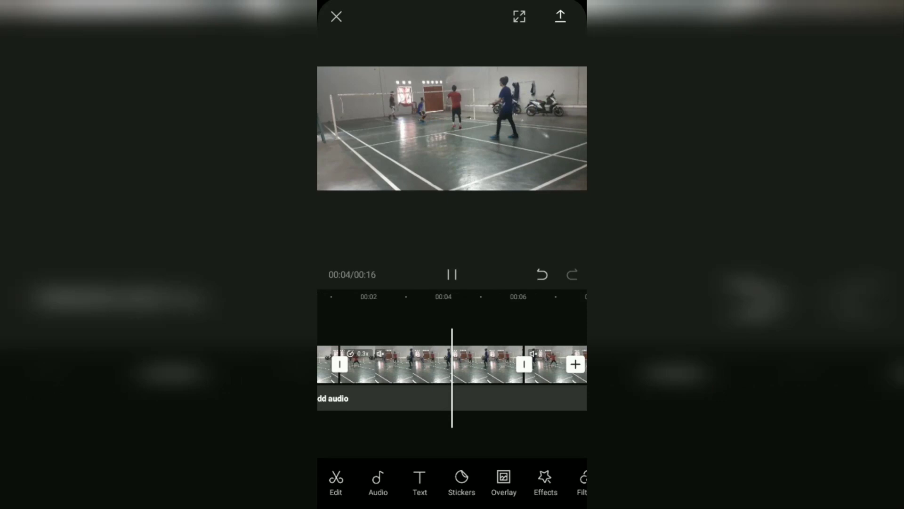
click(452, 274)
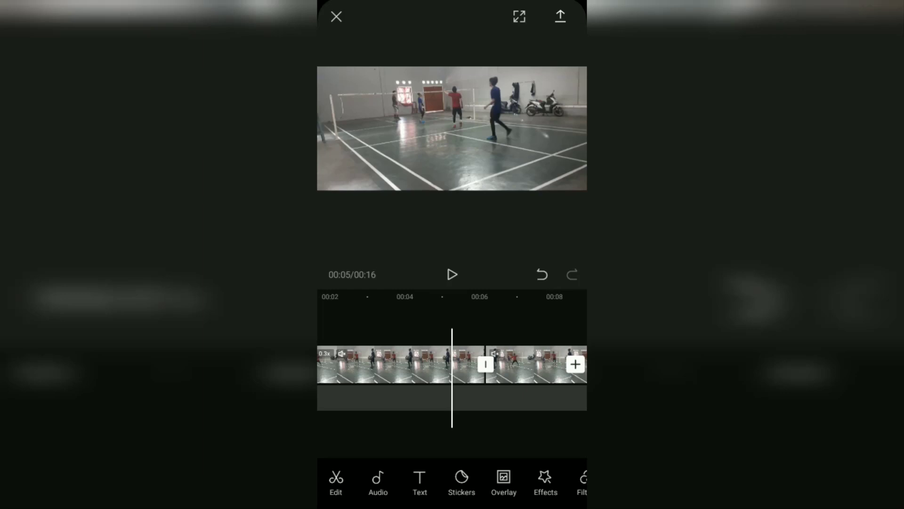
click(337, 17)
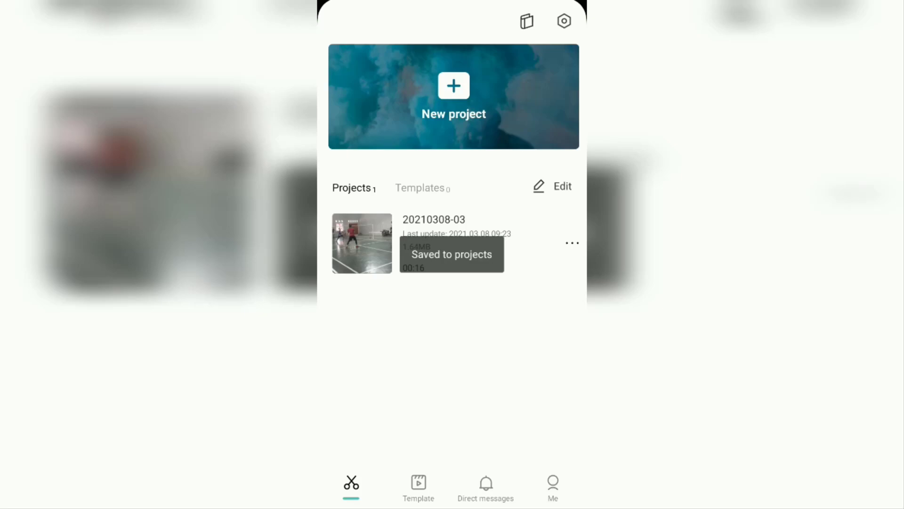
Start a second new project and choose the 00:12 roadside video.
click(454, 96)
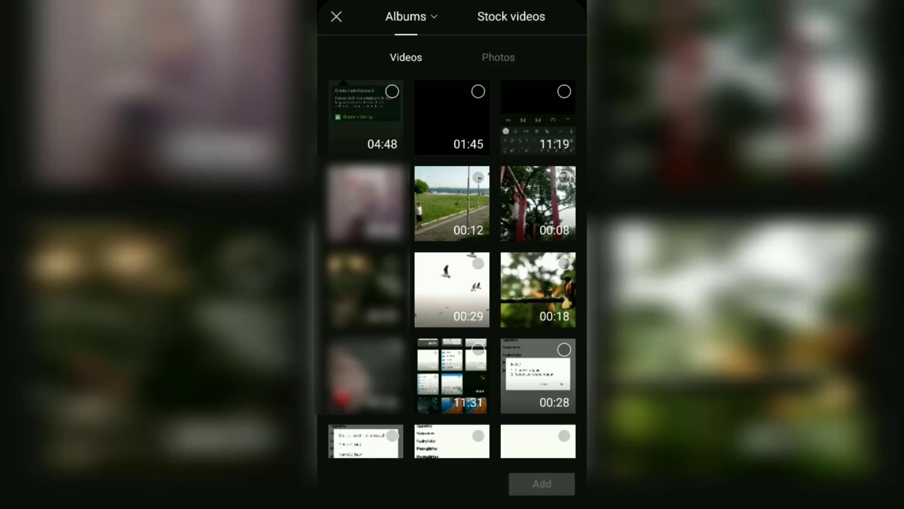
click(479, 177)
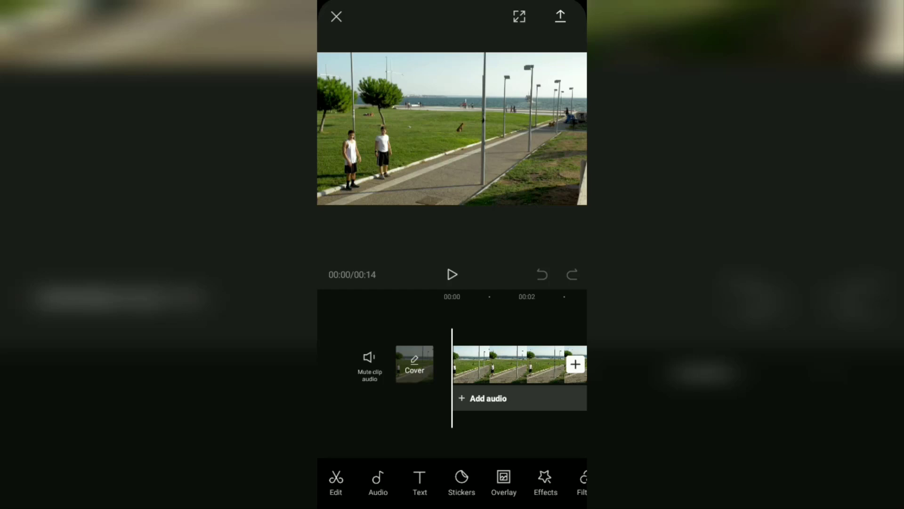
Show the Speed curve presets for the selected clip.
click(478, 366)
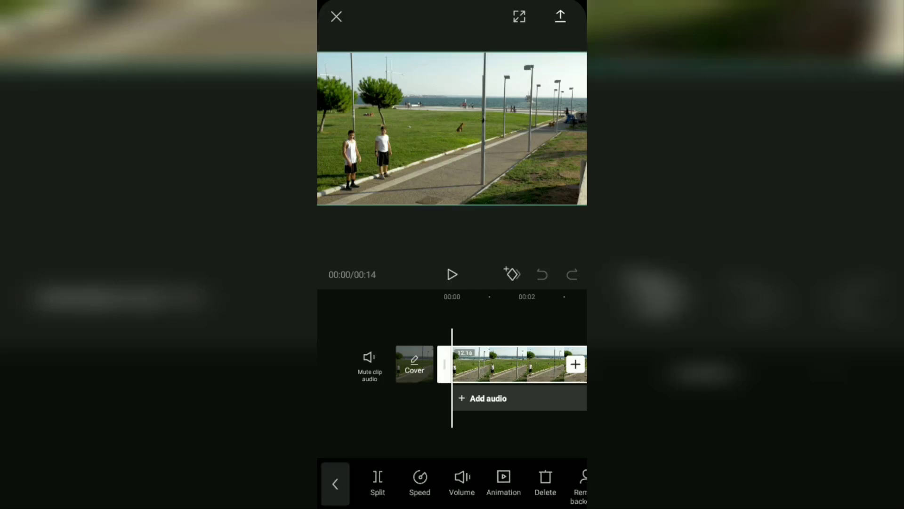
click(420, 479)
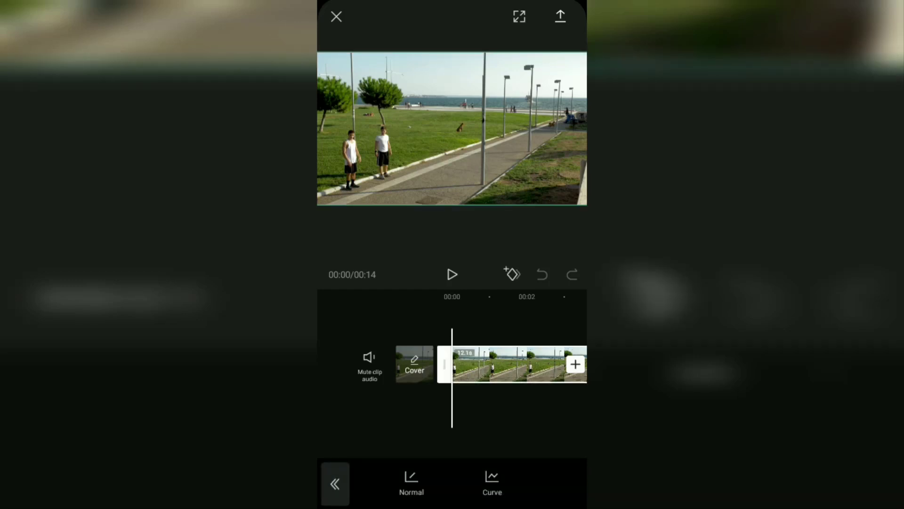
click(492, 481)
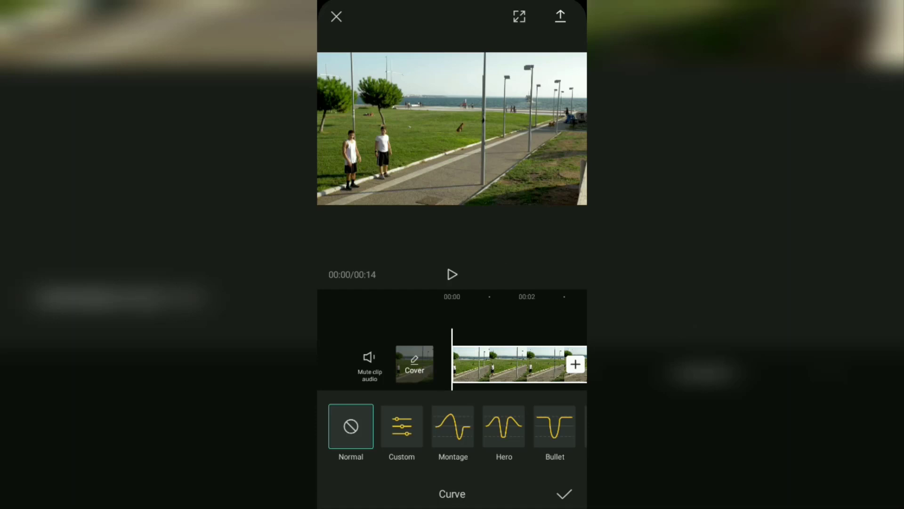
Apply the Custom curve, dip a beat to 0.5x, then return it to 1.0x.
click(402, 426)
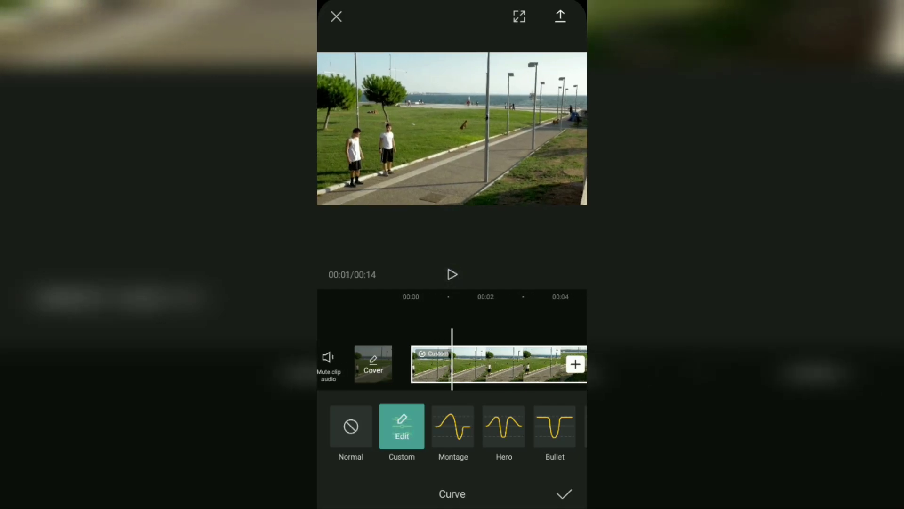
click(401, 428)
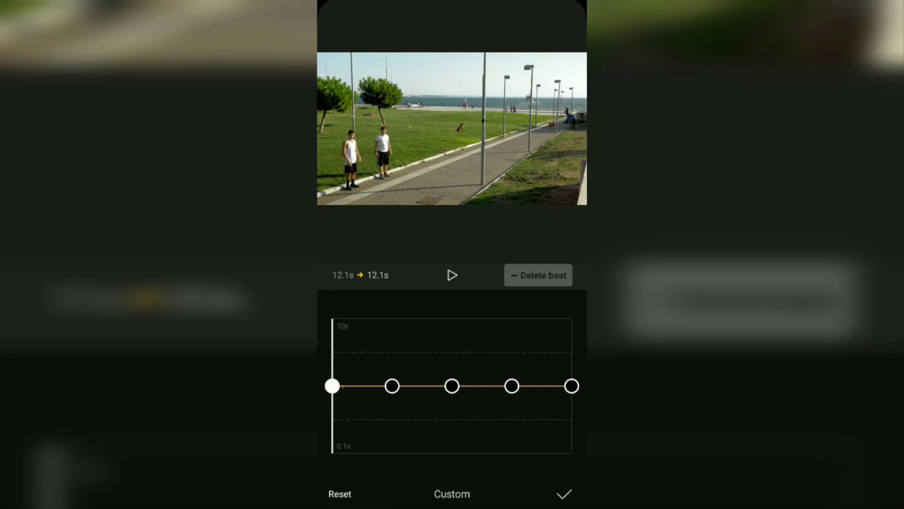
drag(393, 386, 399, 425)
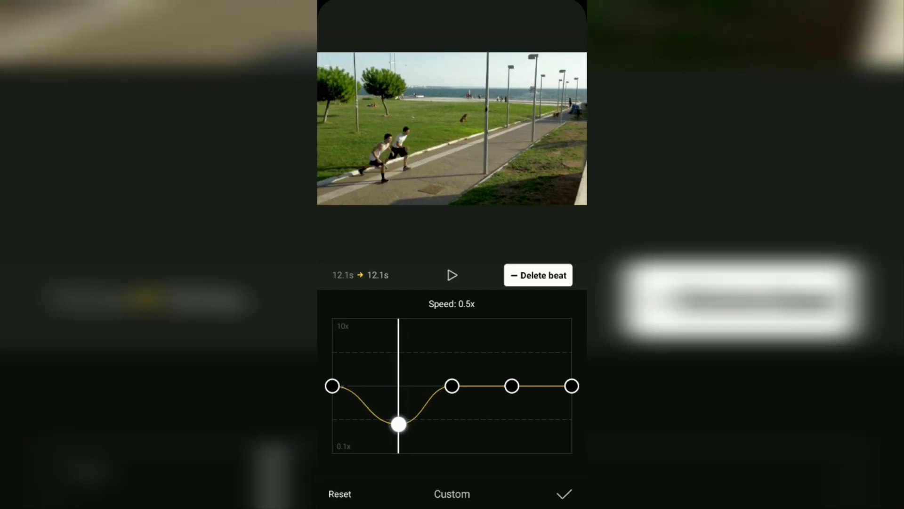
click(453, 275)
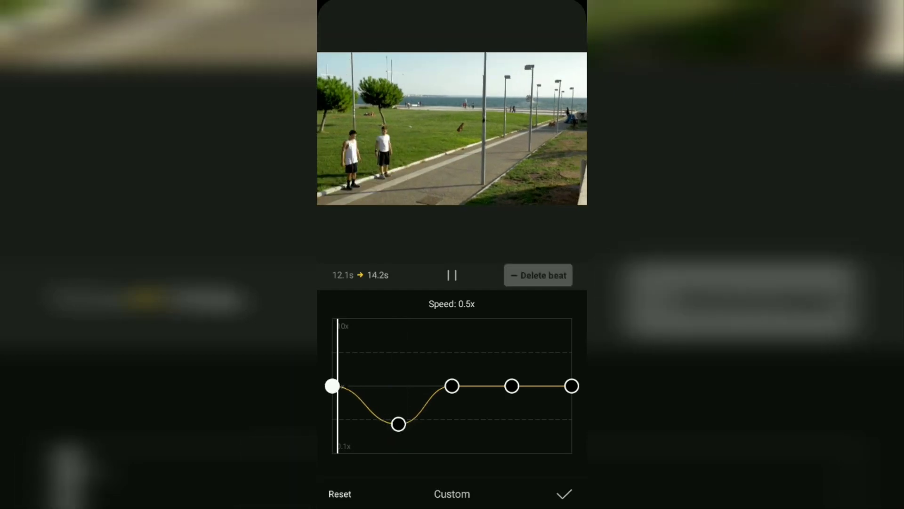
mouse_move(399, 424)
mouse_down()
mouse_move(396, 345)
mouse_move(398, 397)
mouse_move(387, 424)
mouse_move(394, 413)
mouse_up()
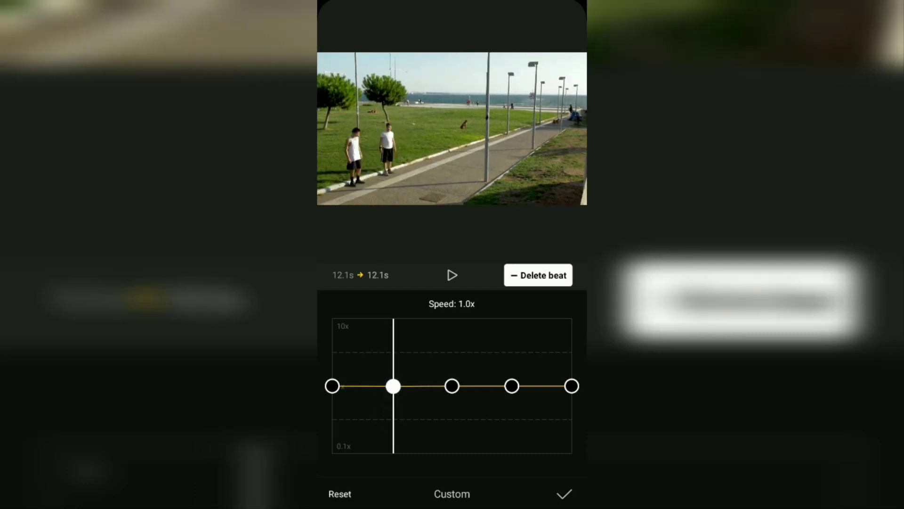
Add a beat and pull it down into a first slow dip of about 0.3x.
click(452, 275)
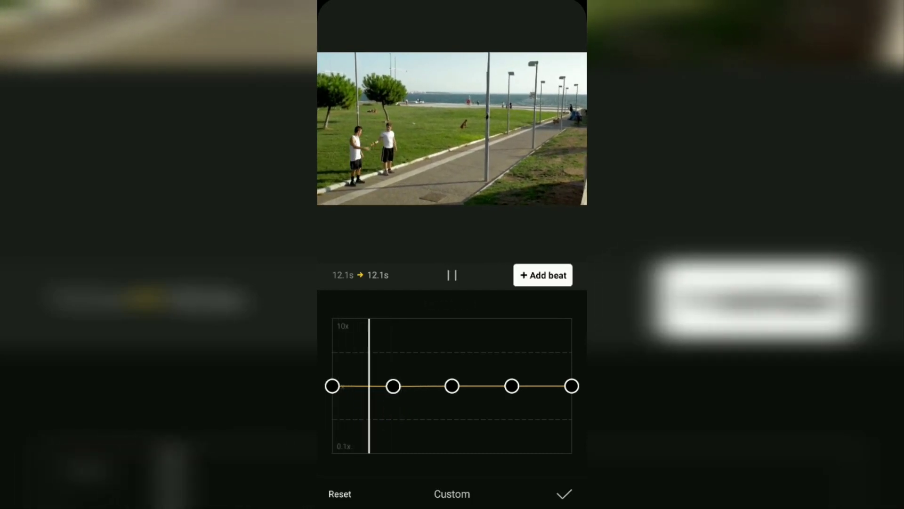
click(453, 275)
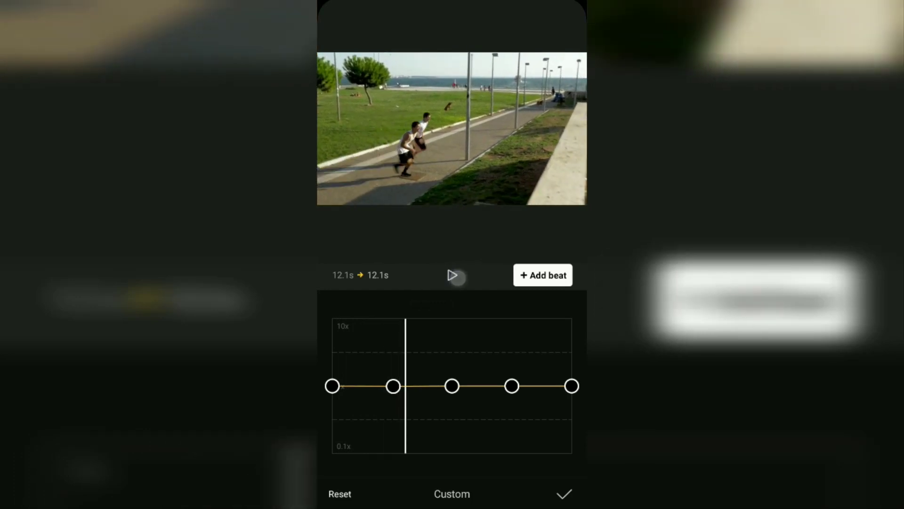
click(452, 275)
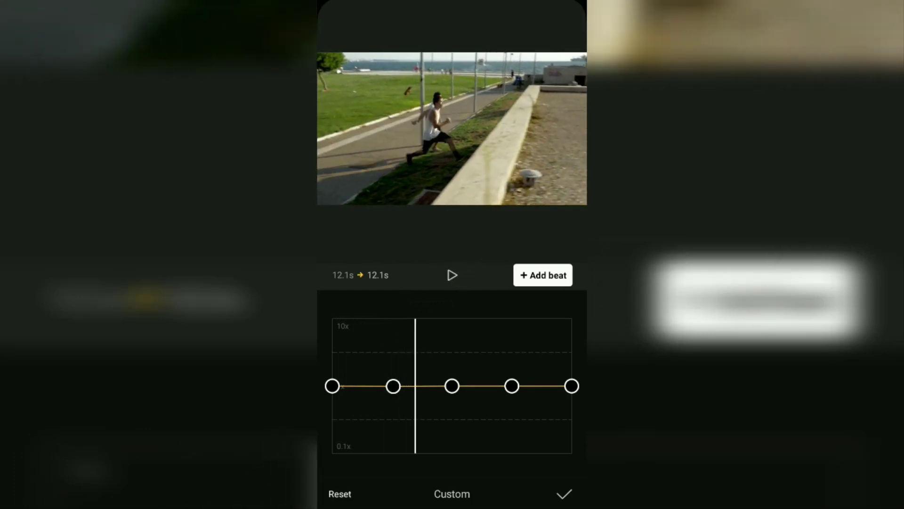
click(551, 275)
drag(415, 386, 423, 440)
click(452, 275)
drag(423, 339, 481, 341)
Pull a later beat down to about 0.4x to form the second slow-motion dip.
drag(511, 386, 488, 427)
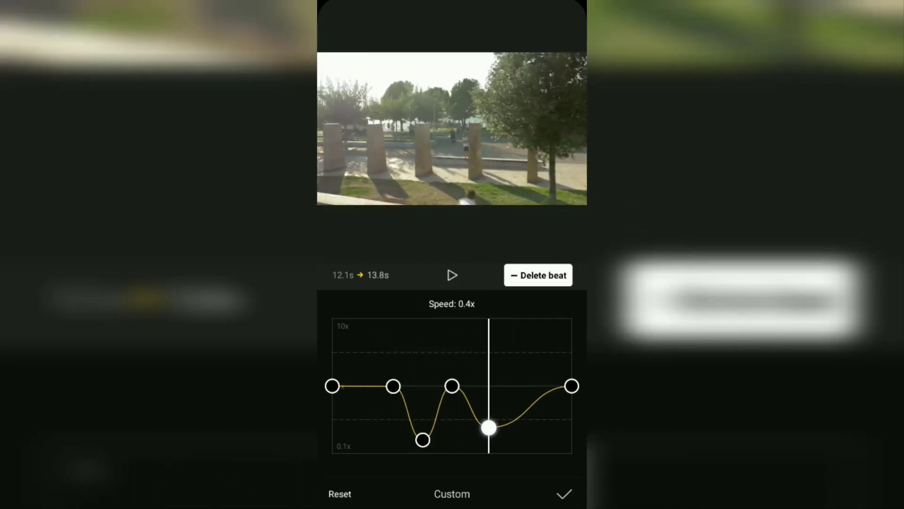
drag(487, 353, 435, 357)
click(452, 275)
drag(489, 427, 485, 437)
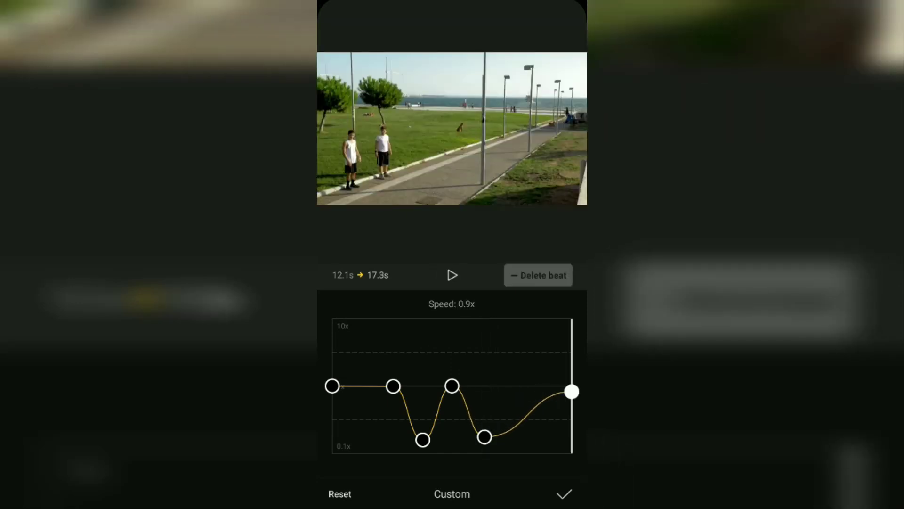
mouse_move(572, 385)
mouse_down()
mouse_move(538, 431)
mouse_move(521, 385)
mouse_up()
click(452, 275)
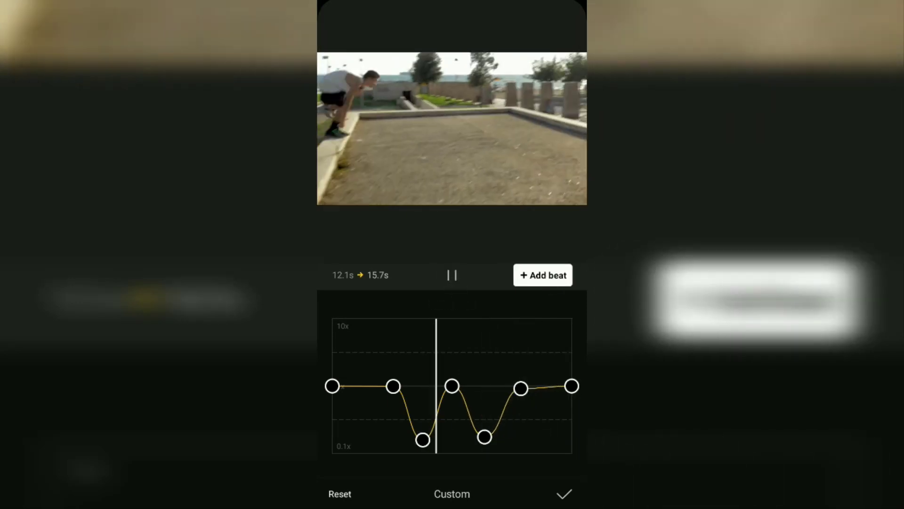
click(452, 274)
Fine-tune the low beats' positions and reshape the first slow-motion dip.
drag(484, 436, 489, 431)
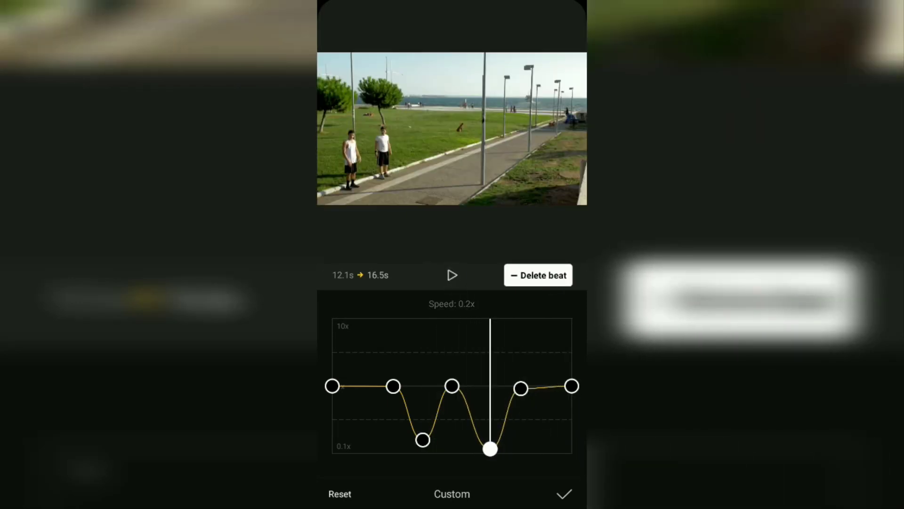
click(452, 275)
click(452, 275)
drag(423, 440, 414, 439)
drag(393, 386, 363, 385)
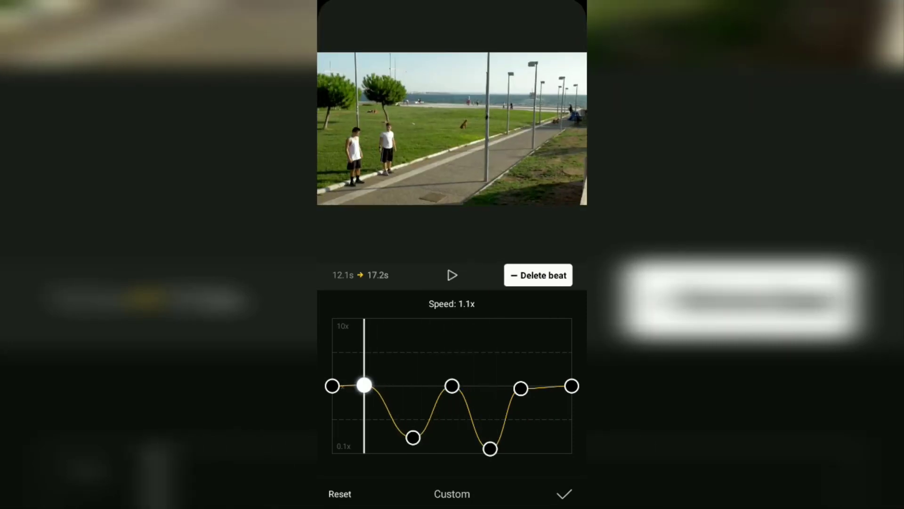
click(452, 275)
click(453, 274)
mouse_move(402, 432)
mouse_down()
mouse_move(414, 430)
mouse_move(434, 385)
mouse_up()
Add another beat and raise the low beat slightly, shortening the clip.
click(452, 275)
click(538, 275)
click(452, 275)
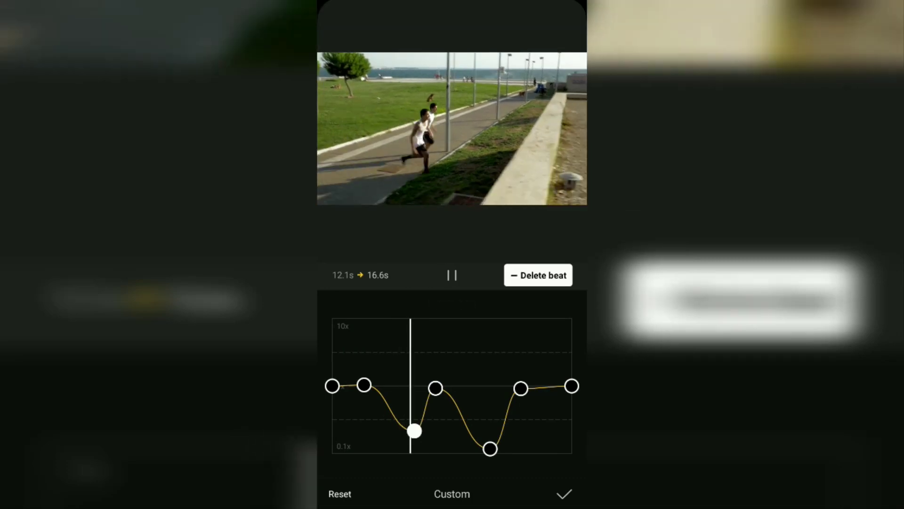
mouse_move(490, 449)
mouse_down()
mouse_move(468, 433)
mouse_move(469, 442)
mouse_up()
click(452, 275)
click(453, 275)
Deepen the second dip, raise a later beat, and shift the deepest beat later.
mouse_move(521, 388)
mouse_down()
mouse_move(499, 379)
mouse_move(522, 381)
mouse_up()
click(452, 275)
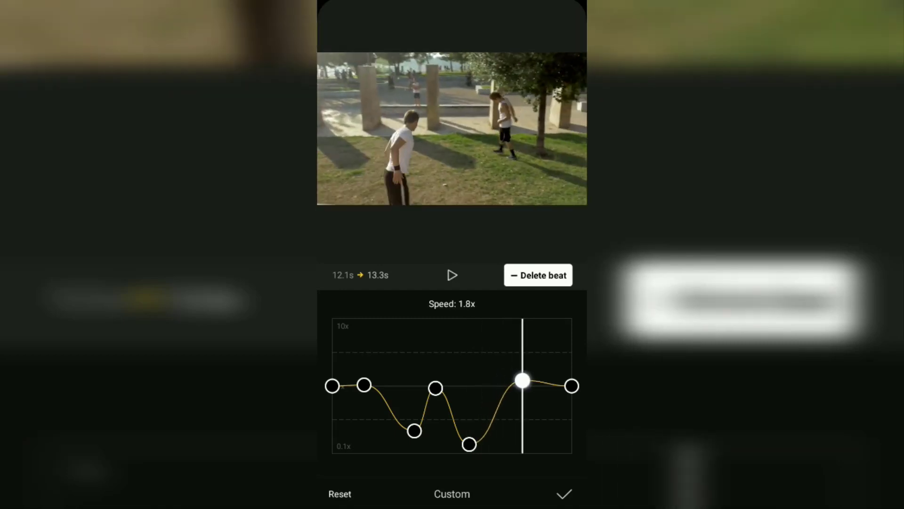
click(452, 275)
click(453, 275)
drag(469, 444, 479, 444)
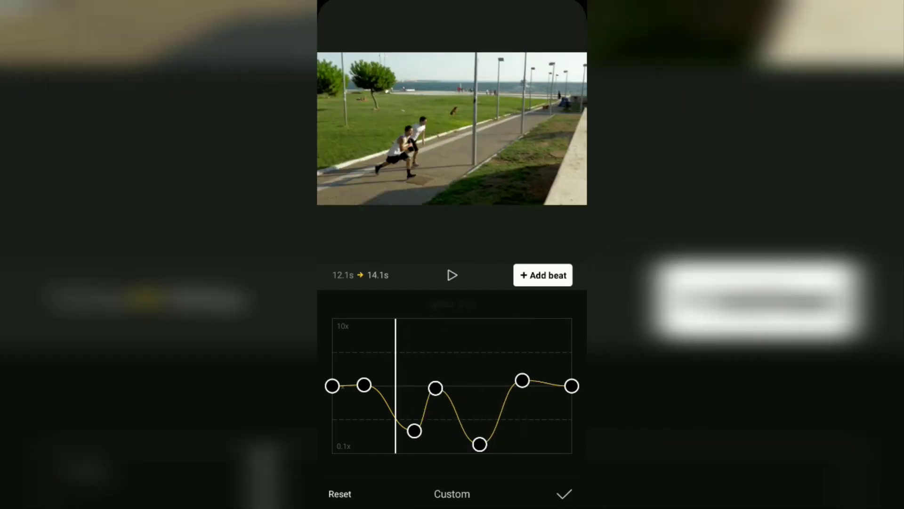
click(453, 275)
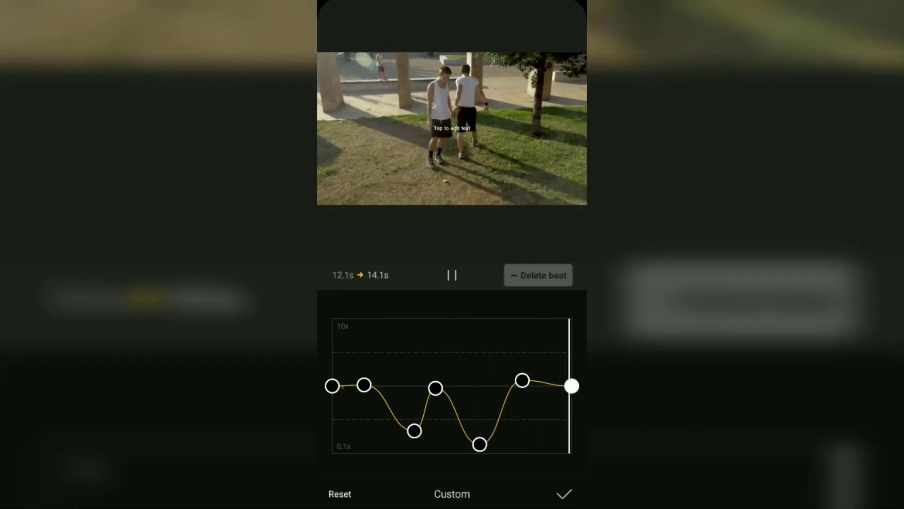
Confirm the custom curve, leave the Speed options, and deselect the walkway clip.
click(564, 493)
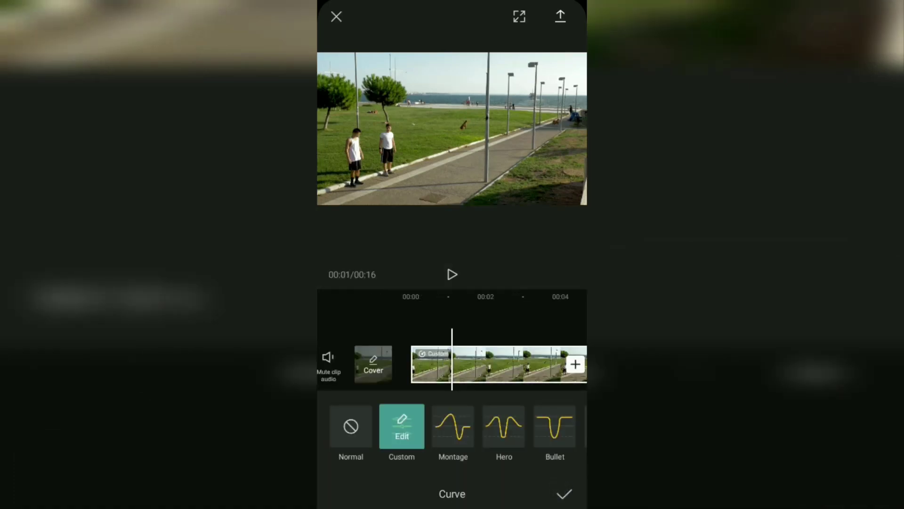
click(564, 494)
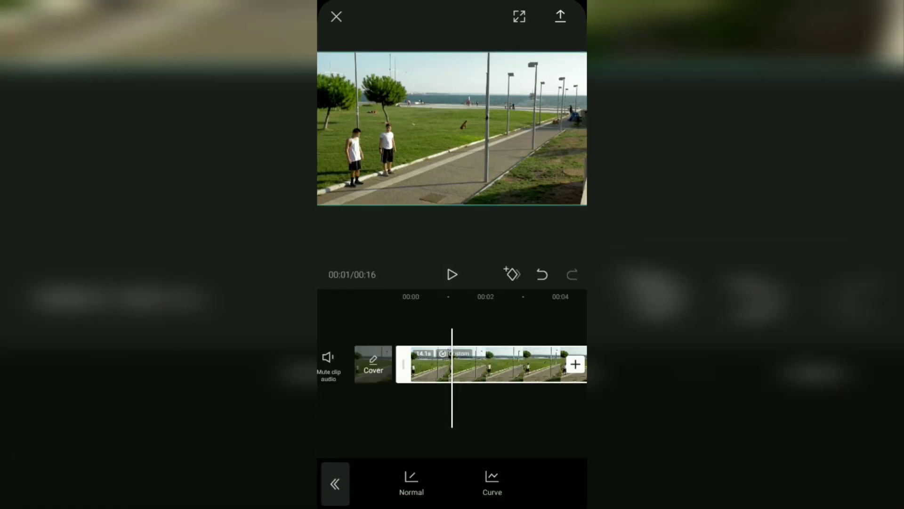
click(341, 485)
click(390, 434)
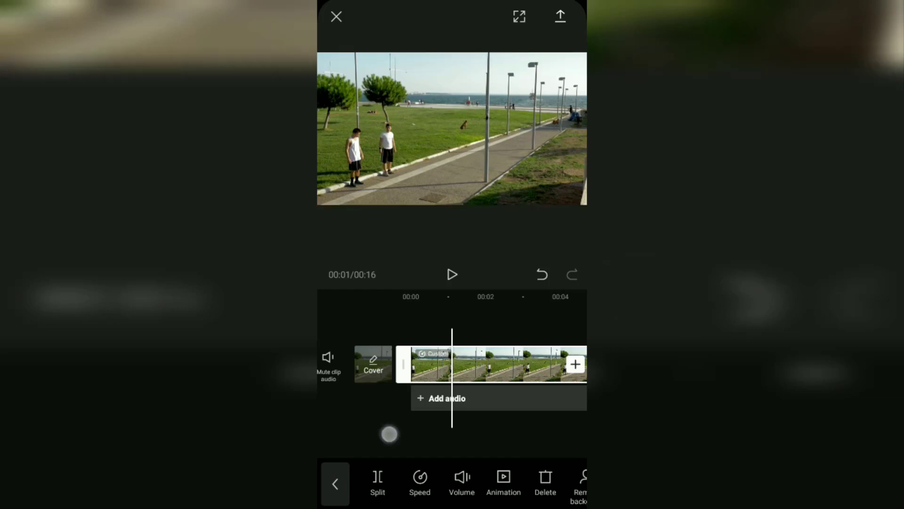
drag(407, 442, 448, 442)
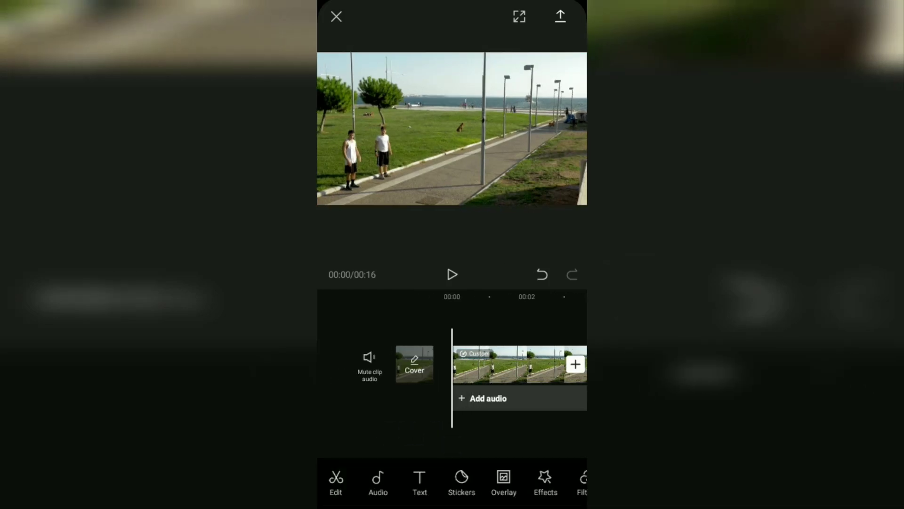